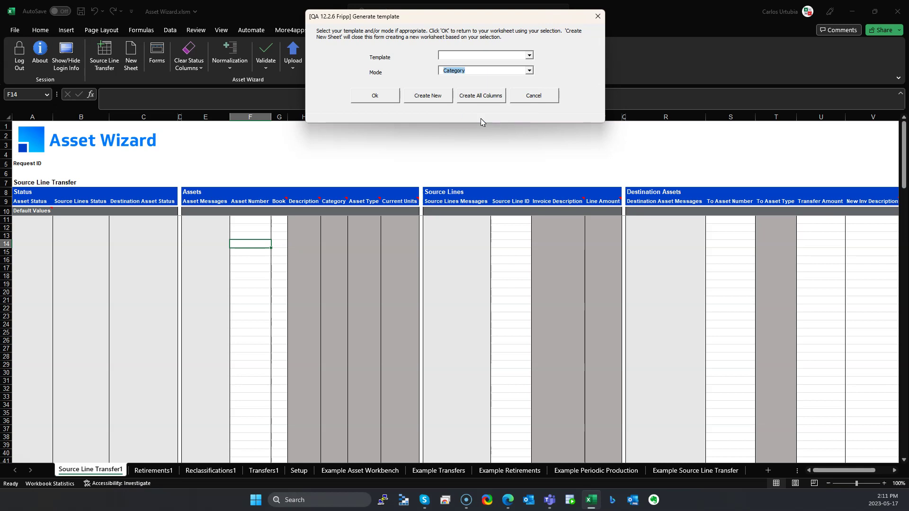
# - Set the template mode to Source Line Transfer and apply it to the current worksheet
pyautogui.click(529, 70)
pyautogui.click(474, 123)
pyautogui.click(386, 97)
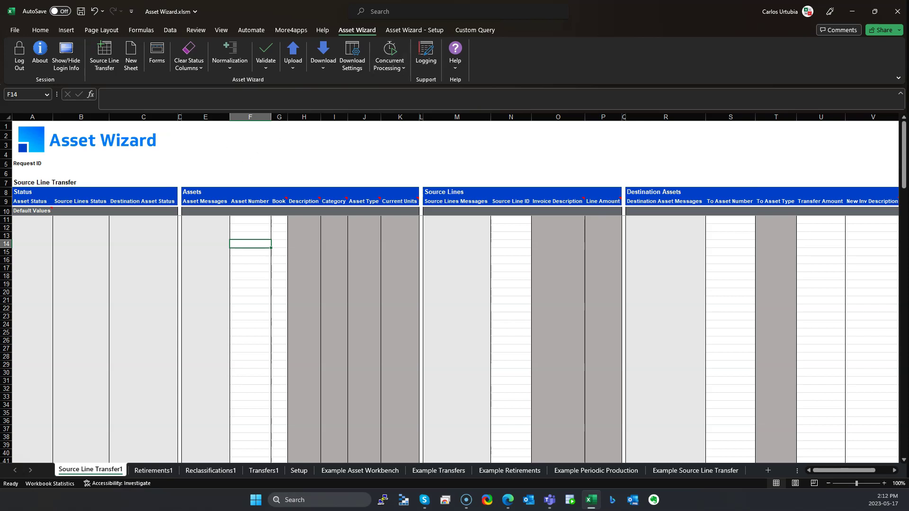
# - Download the assets and source lines for project number B100 into the sheet using the Download Form
pyautogui.click(323, 60)
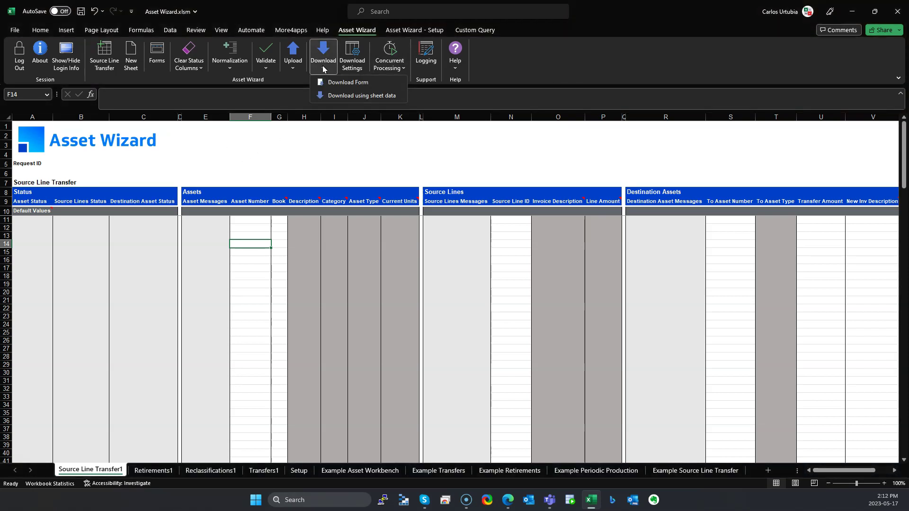
pyautogui.click(334, 82)
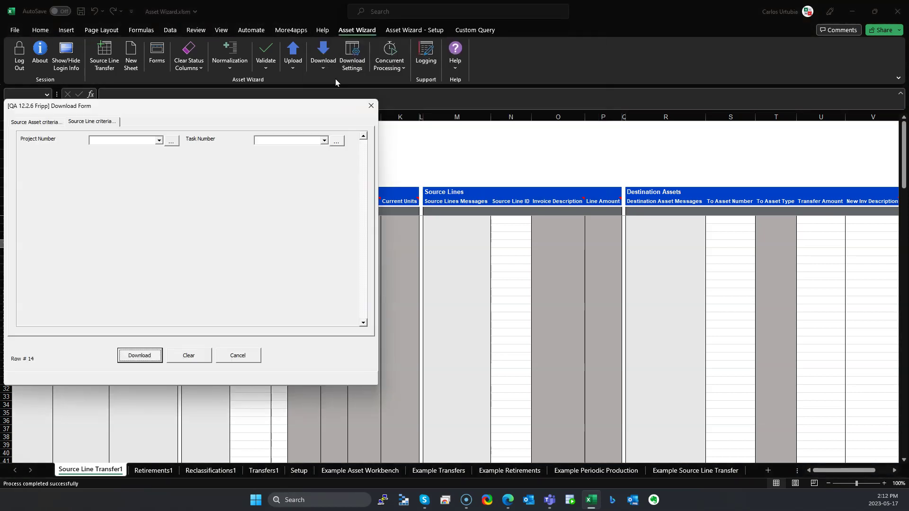
pyautogui.click(117, 139)
pyautogui.write('B100')
pyautogui.press('Tab')
pyautogui.press('Tab')
pyautogui.click(149, 358)
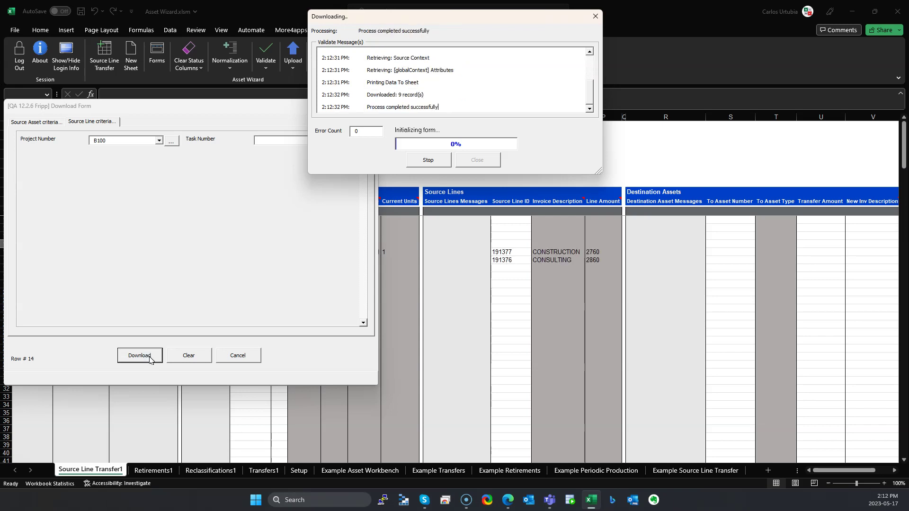
pyautogui.click(476, 160)
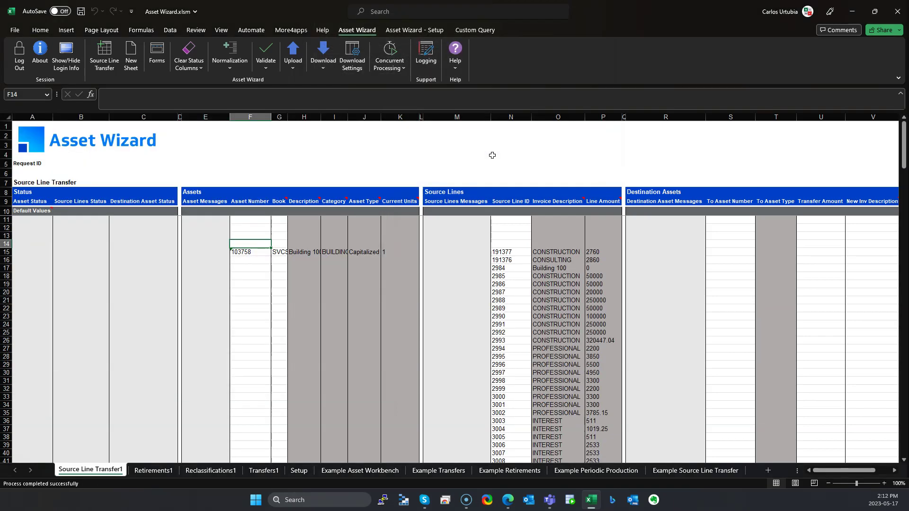
# - Examine the first downloaded asset's book, description, category, type and units in row 15
pyautogui.click(283, 252)
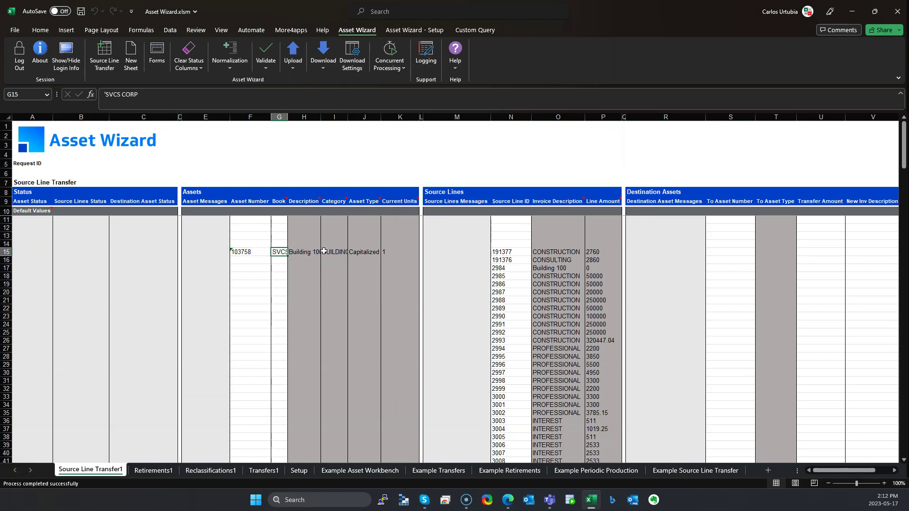
pyautogui.press('Right')
pyautogui.press('Right')
pyautogui.press('Right')
pyautogui.press('Right')
pyautogui.press('Right')
pyautogui.press('Right')
pyautogui.press('Right')
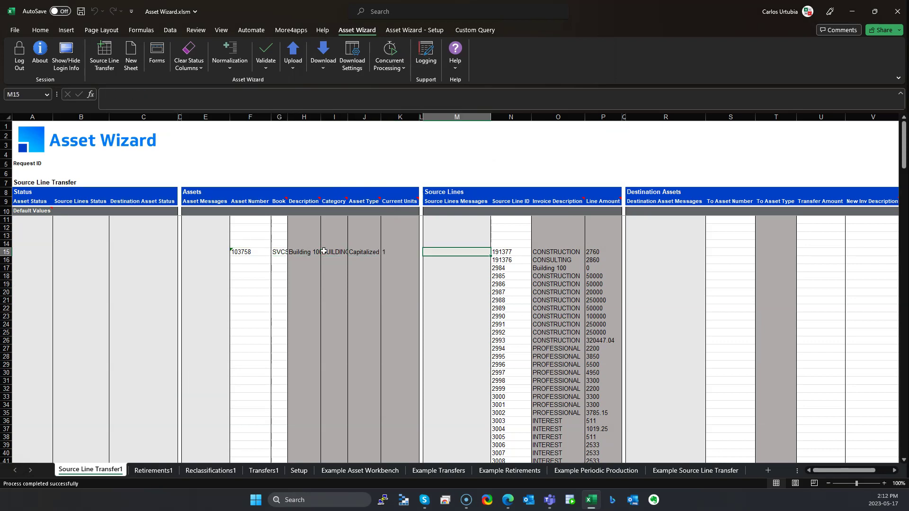
# - Look through the downloaded source lines and their amounts, along with the other assets and the empty destination asset columns
pyautogui.press('Down')
pyautogui.press('Down')
pyautogui.press('Down')
pyautogui.press('Down')
pyautogui.press('Down')
pyautogui.press('Down')
pyautogui.press('Down')
pyautogui.press('Down')
pyautogui.press('Down')
pyautogui.press('Down')
pyautogui.press('Down')
pyautogui.press('Down')
pyautogui.press('Down')
pyautogui.press('Down')
pyautogui.press('Down')
pyautogui.press('Down')
pyautogui.press('Down')
pyautogui.press('Down')
pyautogui.press('Down')
pyautogui.press('Up')
pyautogui.press('Up')
pyautogui.press('Up')
pyautogui.press('Up')
pyautogui.press('Up')
pyautogui.press('Up')
pyautogui.press('Right')
pyautogui.press('Right')
pyautogui.press('Right')
pyautogui.press('Right')
pyautogui.press('Right')
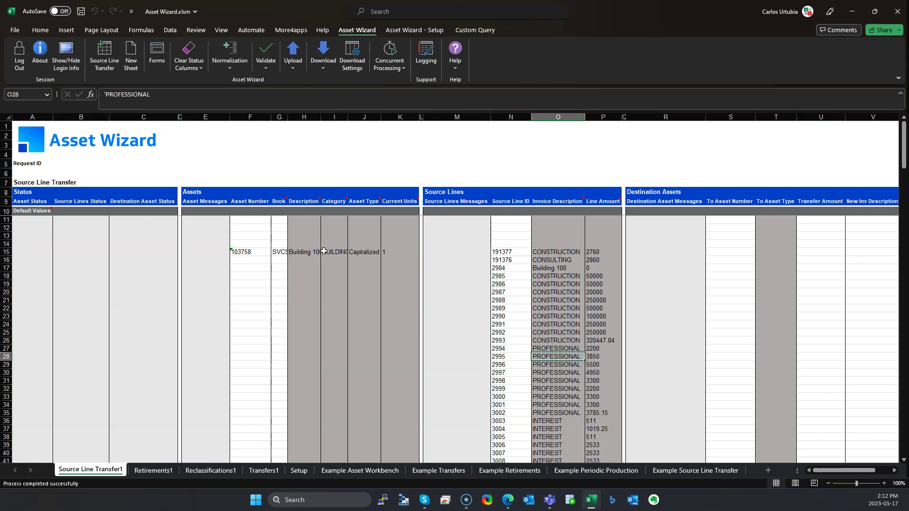
pyautogui.press('Down')
pyautogui.press('Down')
pyautogui.press('Down')
pyautogui.press('Down')
pyautogui.press('Down')
pyautogui.press('Down')
pyautogui.press('Down')
pyautogui.press('Down')
pyautogui.press('Down')
pyautogui.press('Down')
pyautogui.press('Down')
pyautogui.press('Down')
pyautogui.press('Down')
pyautogui.press('Down')
pyautogui.press('Down')
pyautogui.press('Down')
pyautogui.press('Down')
pyautogui.press('Down')
pyautogui.press('Down')
pyautogui.press('Down')
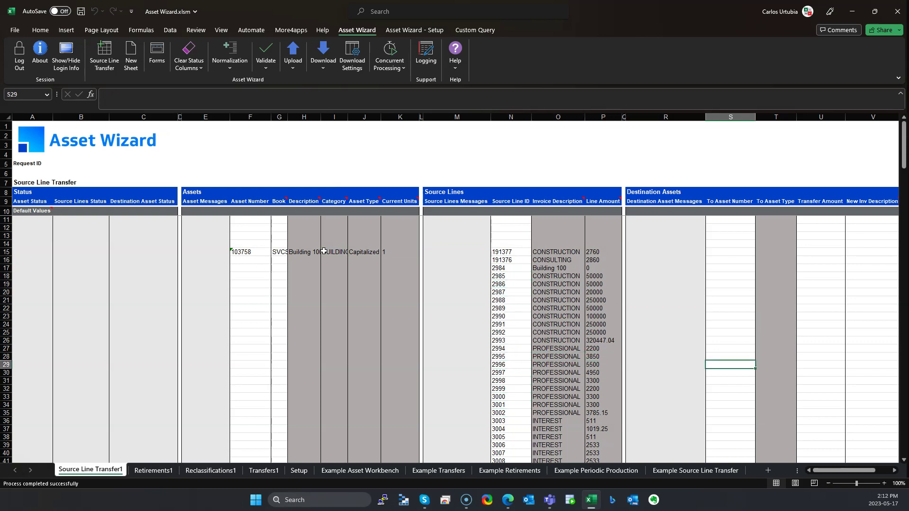
pyautogui.press('Down')
pyautogui.press('Down')
pyautogui.press('Down')
pyautogui.press('Down')
pyautogui.press('Down')
pyautogui.press('Down')
pyautogui.press('Down')
pyautogui.press('Down')
pyautogui.press('Down')
pyautogui.press('Down')
pyautogui.press('Down')
pyautogui.press('Down')
pyautogui.press('Down')
pyautogui.press('Down')
pyautogui.press('Down')
pyautogui.press('Down')
pyautogui.press('Down')
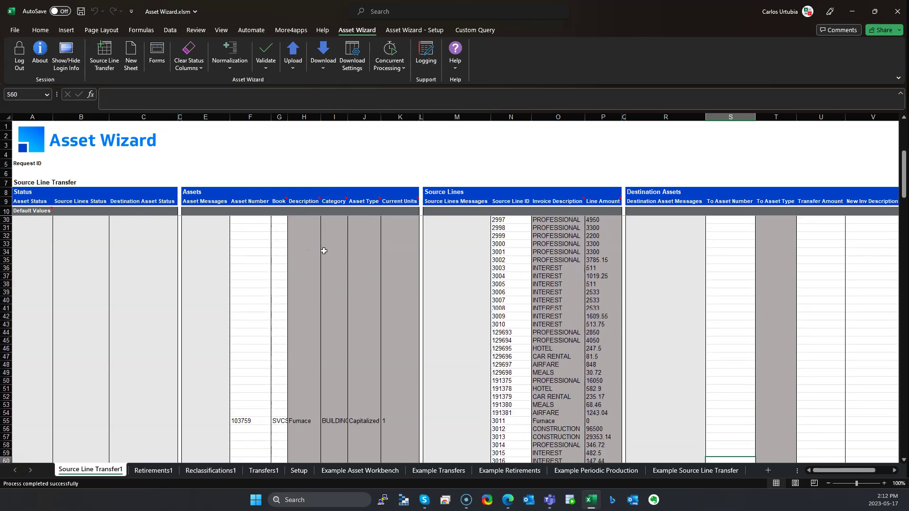
pyautogui.press('Up')
pyautogui.press('Up')
pyautogui.press('Up')
pyautogui.press('Up')
pyautogui.press('Up')
pyautogui.press('Up')
pyautogui.press('Up')
pyautogui.press('Up')
pyautogui.press('Up')
pyautogui.press('Up')
pyautogui.press('Up')
pyautogui.press('Up')
pyautogui.press('Up')
pyautogui.press('Up')
pyautogui.press('Up')
pyautogui.press('Up')
pyautogui.press('Up')
pyautogui.press('Up')
pyautogui.press('Up')
pyautogui.press('Up')
pyautogui.press('Up')
pyautogui.press('Up')
pyautogui.press('Up')
pyautogui.press('Up')
pyautogui.press('Up')
pyautogui.press('Up')
pyautogui.press('Up')
pyautogui.press('Up')
pyautogui.press('Up')
pyautogui.press('Up')
pyautogui.press('Up')
pyautogui.press('Up')
pyautogui.press('Up')
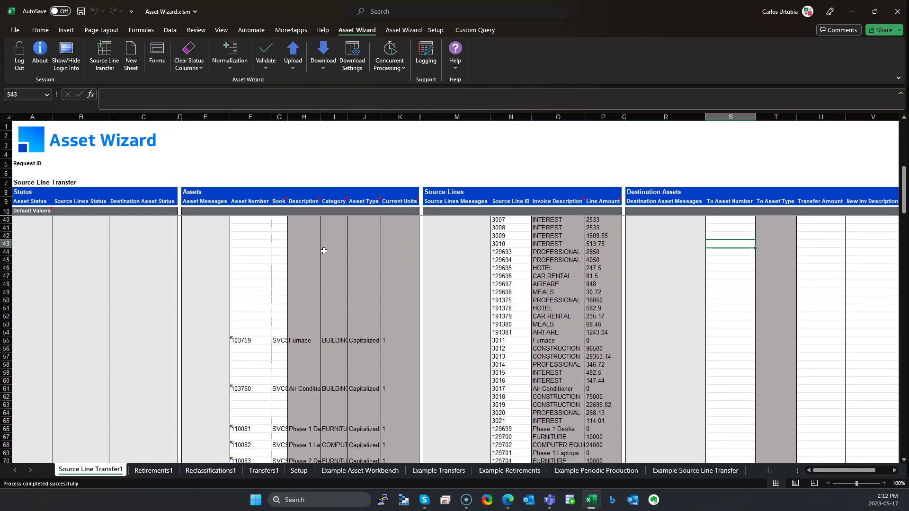
pyautogui.press('Down')
pyautogui.press('Down')
pyautogui.press('Down')
pyautogui.press('Down')
pyautogui.press('Down')
pyautogui.press('Down')
pyautogui.press('Down')
pyautogui.press('Down')
pyautogui.press('Down')
pyautogui.press('Down')
pyautogui.press('Down')
pyautogui.press('Down')
pyautogui.press('Down')
pyautogui.press('Down')
pyautogui.press('Down')
pyautogui.press('Down')
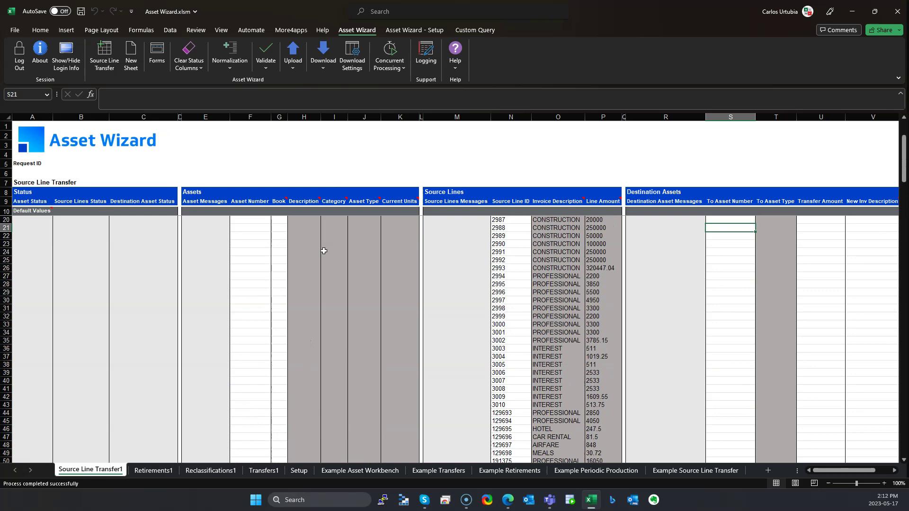
pyautogui.press('Down')
pyautogui.press('Down')
pyautogui.press('Down')
pyautogui.press('Down')
pyautogui.press('Down')
pyautogui.press('Down')
pyautogui.press('Down')
pyautogui.press('Down')
pyautogui.press('Down')
pyautogui.press('Down')
pyautogui.press('Down')
pyautogui.press('Down')
pyautogui.press('Down')
pyautogui.press('Down')
pyautogui.press('Down')
pyautogui.press('Down')
pyautogui.press('Down')
pyautogui.press('Down')
pyautogui.press('Down')
pyautogui.press('Down')
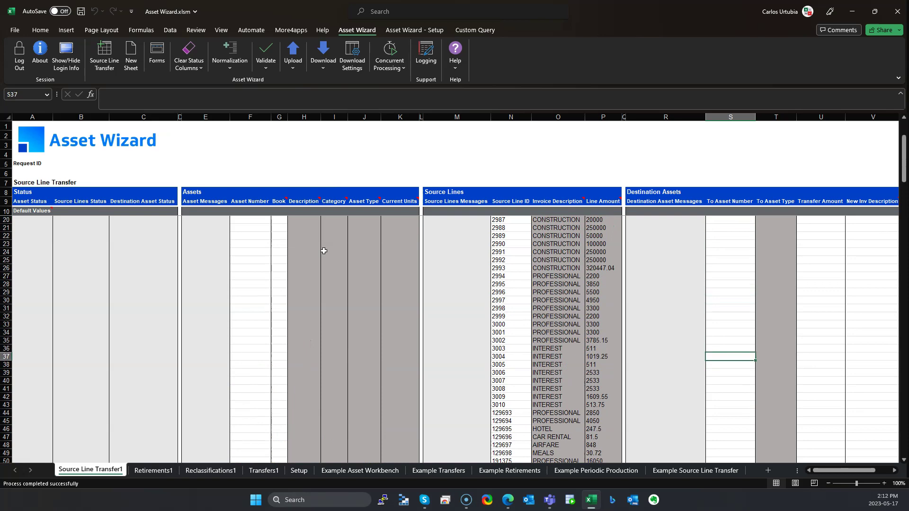
# - Look through the downloaded source lines for the INTEREST lines and find the Furnace asset's number further down
pyautogui.press('Up')
pyautogui.press('Up')
pyautogui.press('Up')
pyautogui.press('Up')
pyautogui.press('Up')
pyautogui.press('Up')
pyautogui.press('Up')
pyautogui.press('Up')
pyautogui.press('Up')
pyautogui.press('Up')
pyautogui.press('Up')
pyautogui.press('Up')
pyautogui.press('Up')
pyautogui.press('Up')
pyautogui.press('Up')
pyautogui.press('Up')
pyautogui.press('Up')
pyautogui.press('Up')
pyautogui.press('Up')
pyautogui.press('Up')
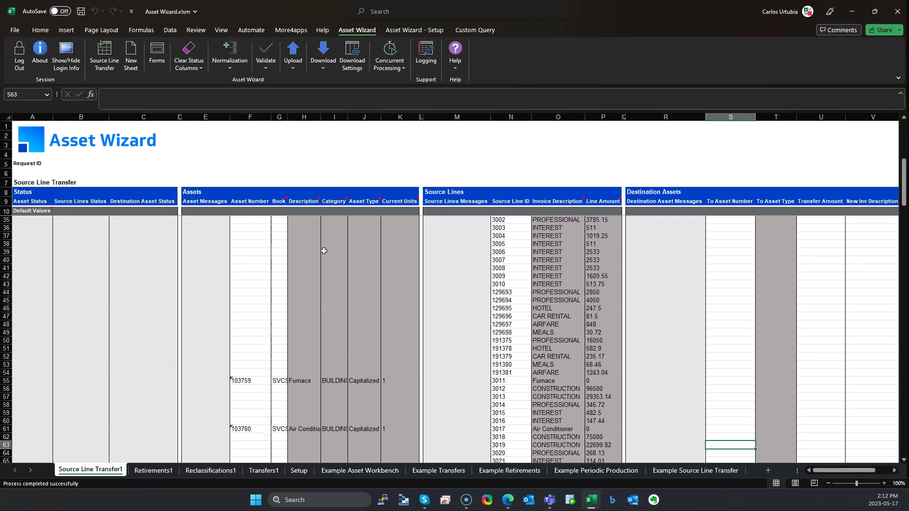
pyautogui.press('Down')
pyautogui.press('Down')
pyautogui.press('Down')
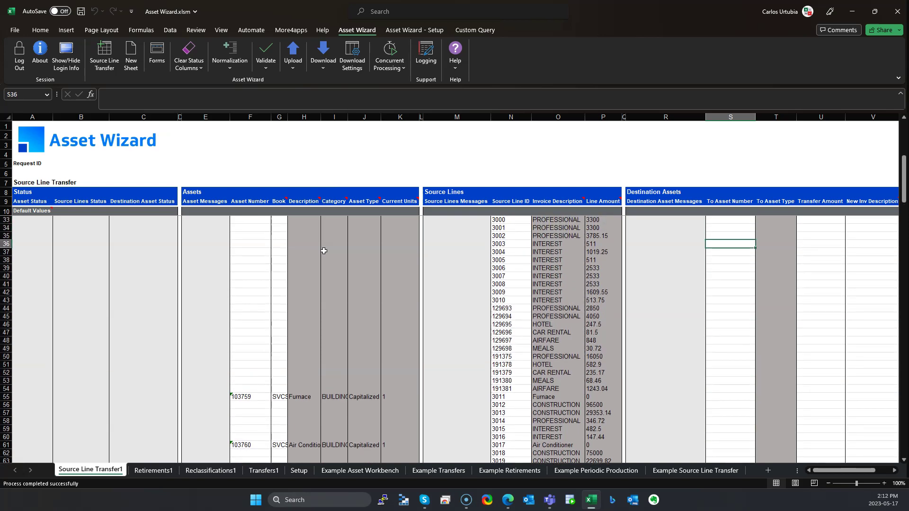
# - Enter 103759 as the To Asset Number in S37 and copy it down through S43 for the INTEREST lines
pyautogui.write('103')
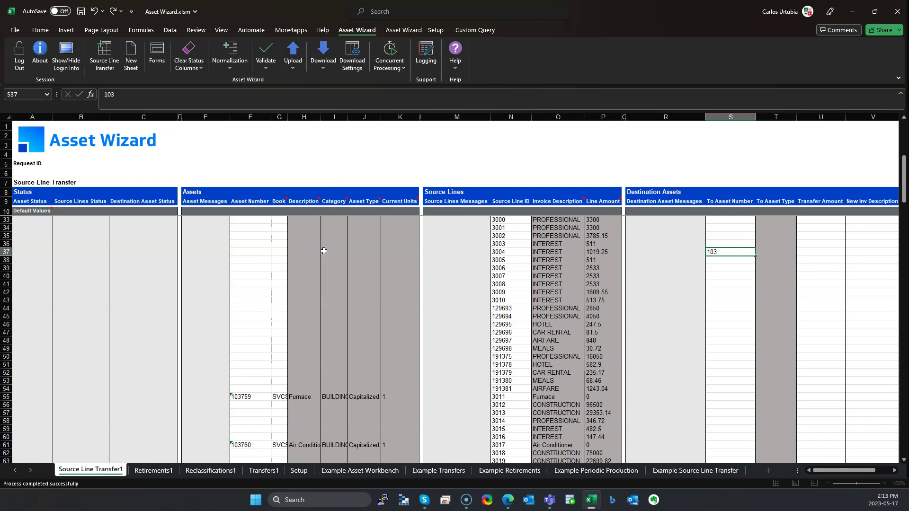
pyautogui.write('759')
pyautogui.hotkey('ctrl', 'c')
pyautogui.hotkey('shift', 'Down')
pyautogui.hotkey('shift', 'Down')
pyautogui.hotkey('shift', 'Down')
pyautogui.hotkey('shift', 'Down')
pyautogui.hotkey('shift', 'Down')
pyautogui.hotkey('shift', 'Down')
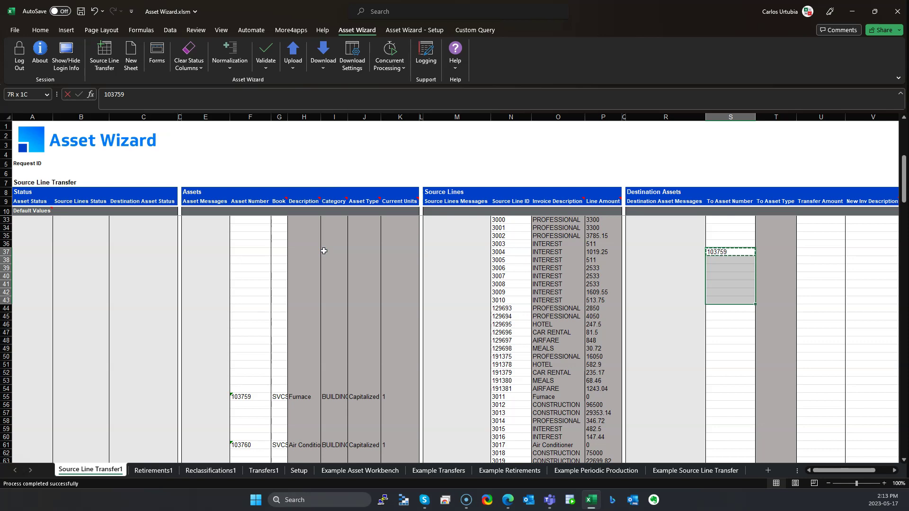
pyautogui.press('Return')
# - Set the Transfer Amount in U37 to a formula referencing the line amount, =P37
pyautogui.press('Right')
pyautogui.press('Right')
pyautogui.press('Right')
pyautogui.press('Right')
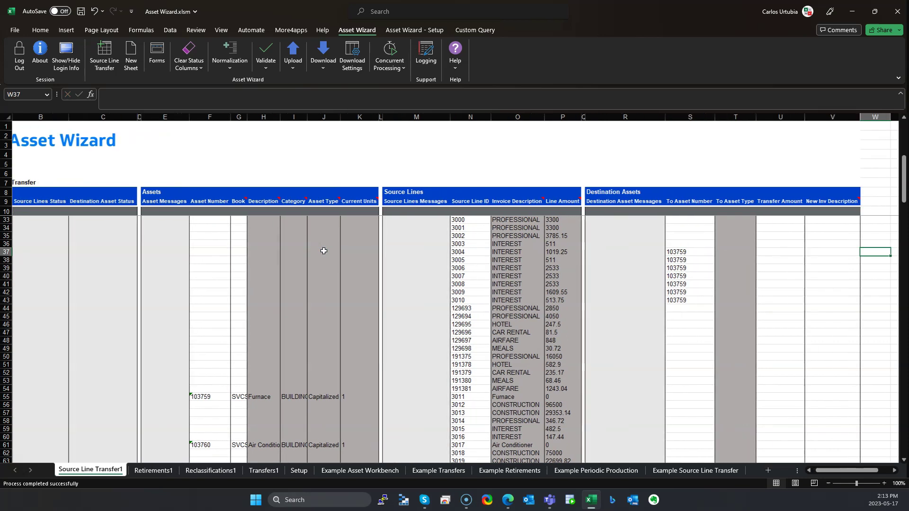
pyautogui.press('Left')
pyautogui.press('Left')
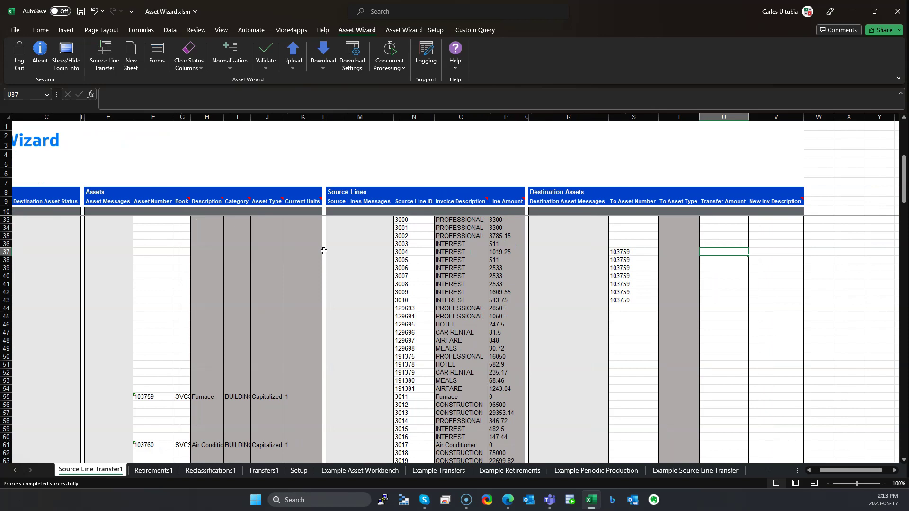
pyautogui.write('=')
pyautogui.press('Left')
pyautogui.press('Left')
pyautogui.press('Left')
pyautogui.press('Left')
pyautogui.press('Left')
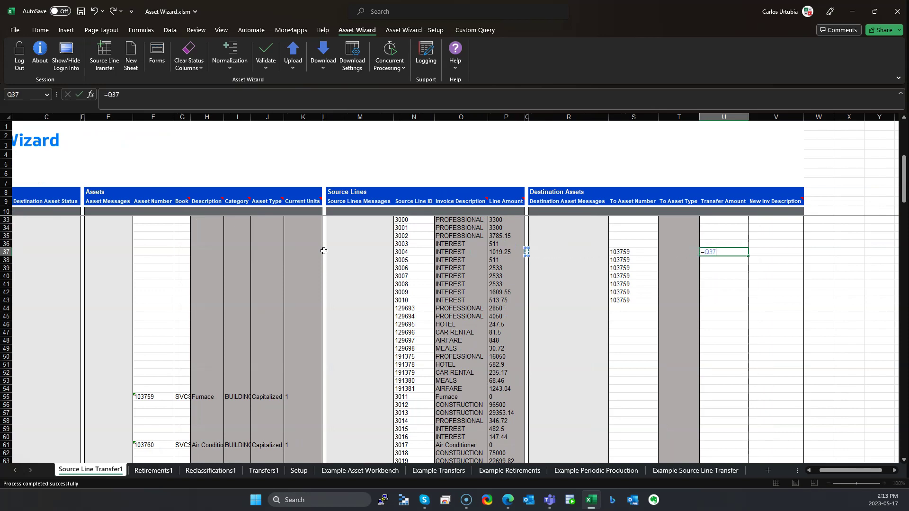
pyautogui.press('Return')
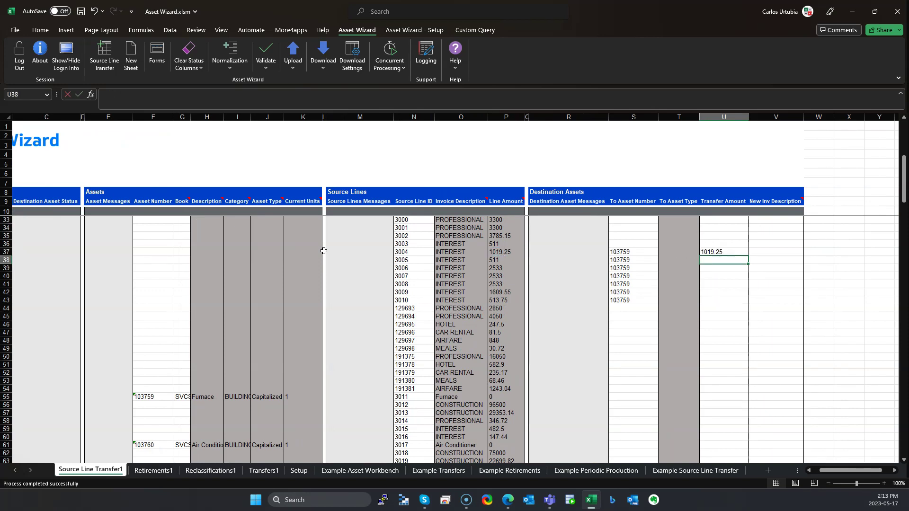
# - Copy the To Asset Number 103759 from S37 into S36 for the first INTEREST line
pyautogui.press('Right')
pyautogui.press('Left')
pyautogui.press('Left')
pyautogui.press('Left')
pyautogui.press('Up')
pyautogui.hotkey('ctrl', 'c')
pyautogui.press('Up')
pyautogui.press('Return')
# - Set the Transfer Amount in U36 to a formula referencing its line amount, =P36
pyautogui.press('Left')
pyautogui.press('Left')
pyautogui.press('Left')
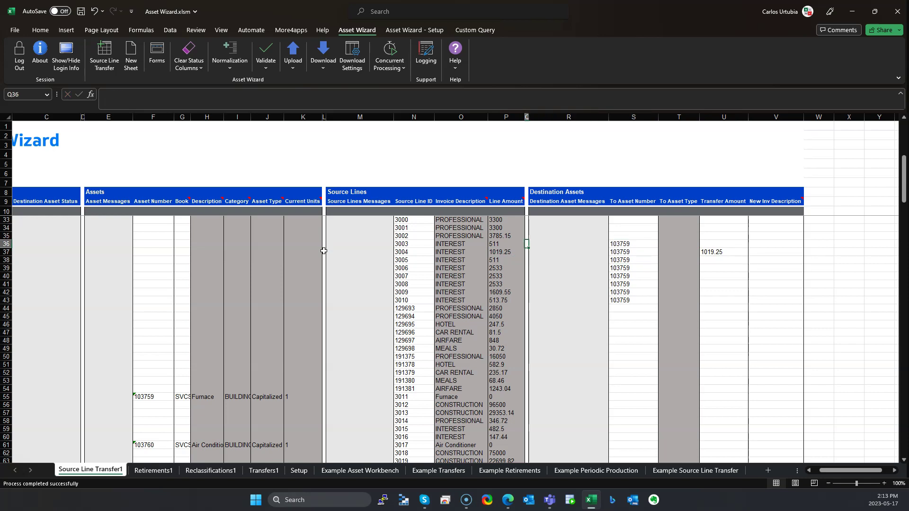
pyautogui.press('Right')
pyautogui.press('Right')
pyautogui.press('Right')
pyautogui.press('Right')
pyautogui.press('Right')
pyautogui.write('=')
pyautogui.press('Left')
pyautogui.press('Left')
pyautogui.press('Left')
pyautogui.press('Left')
pyautogui.press('Left')
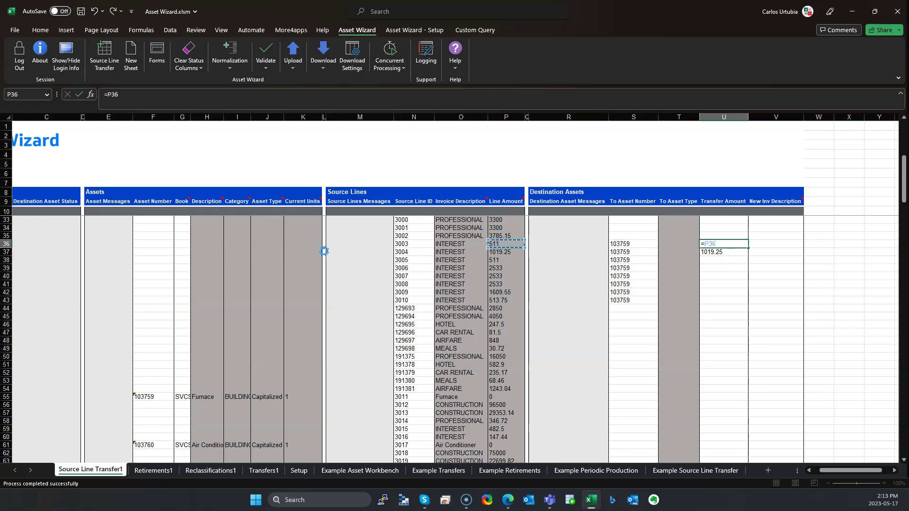
pyautogui.press('Return')
# - Copy the Transfer Amount formula from U37 down through U43 for the remaining INTEREST lines
pyautogui.press('Return')
pyautogui.press('Up')
pyautogui.hotkey('ctrl', 'c')
pyautogui.hotkey('shift', 'Down')
pyautogui.hotkey('shift', 'Down')
pyautogui.hotkey('shift', 'Down')
pyautogui.hotkey('shift', 'Down')
pyautogui.hotkey('shift', 'Down')
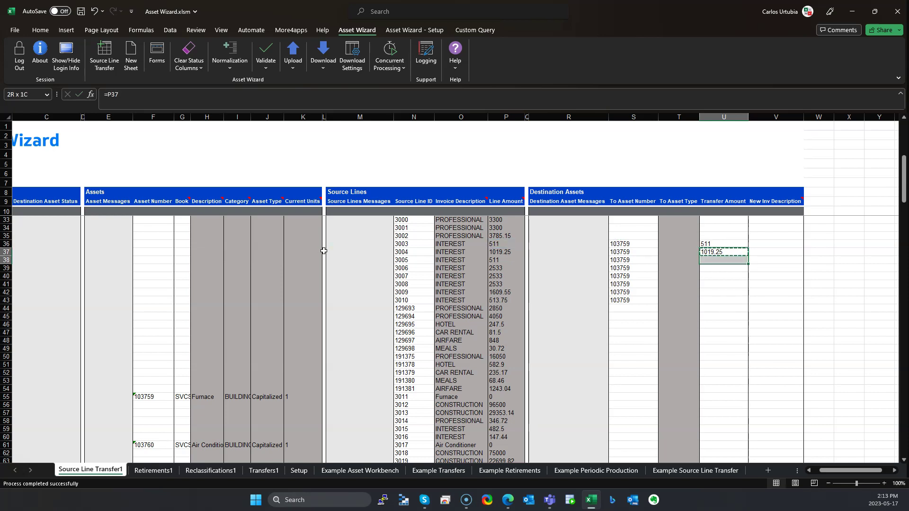
pyautogui.hotkey('shift', 'Down')
pyautogui.hotkey('shift', 'Down')
pyautogui.hotkey('shift', 'Up')
pyautogui.hotkey('ctrl', 'v')
# - Review the filled transfer amounts and the New Inv Description column for the INTEREST lines
pyautogui.press('Left')
pyautogui.press('Right')
pyautogui.press('Right')
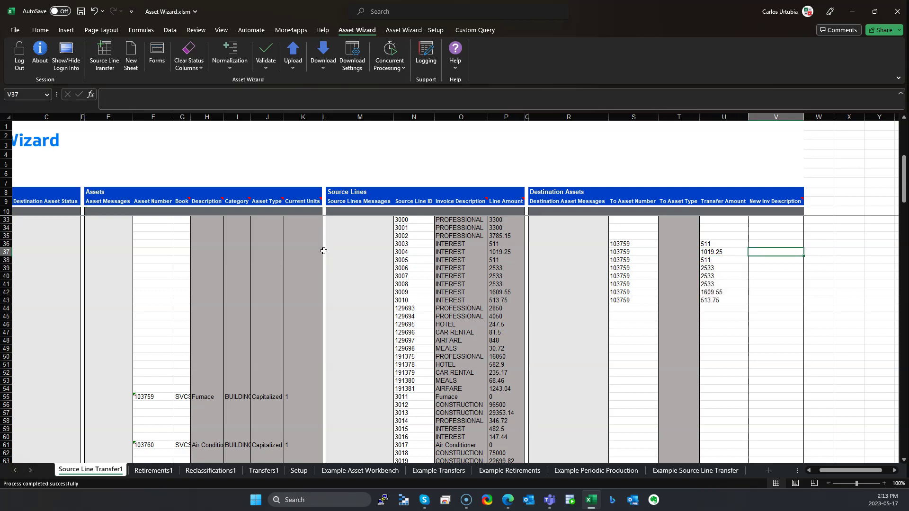
pyautogui.press('Left')
pyautogui.press('Left')
pyautogui.press('Right')
pyautogui.press('Right')
pyautogui.press('Up')
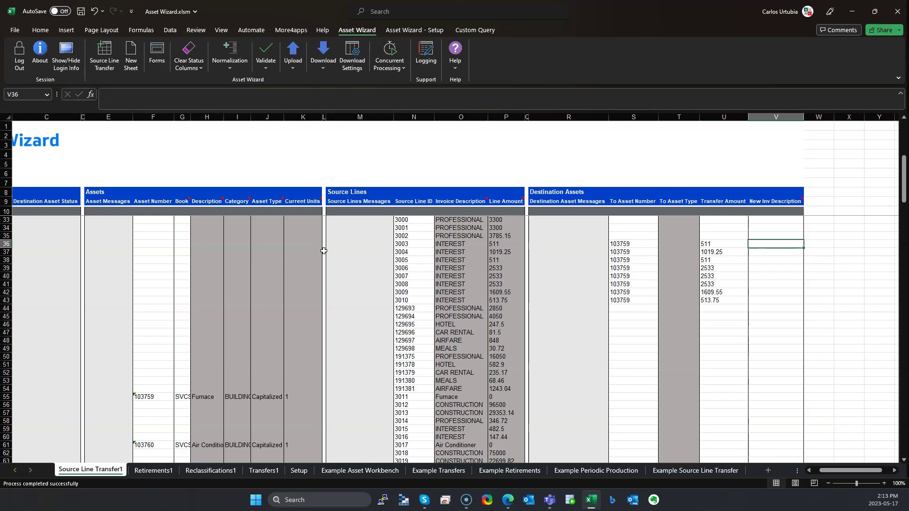
# - Upload only the selected destination rows 36 to 43 and close the processing window when it finishes
pyautogui.press('Left')
pyautogui.press('Left')
pyautogui.press('Left')
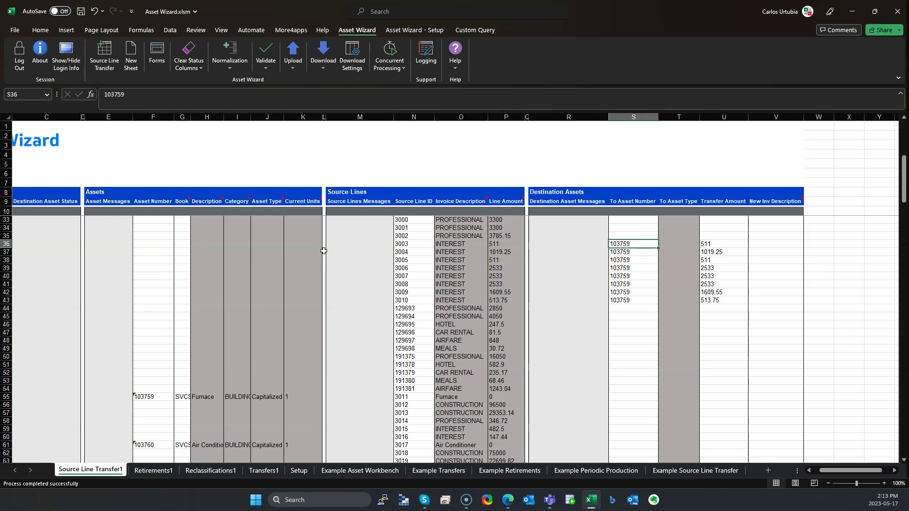
pyautogui.hotkey('shift', 'Down')
pyautogui.hotkey('shift', 'Down')
pyautogui.hotkey('shift', 'Down')
pyautogui.hotkey('shift', 'Down')
pyautogui.hotkey('shift', 'Down')
pyautogui.hotkey('shift', 'Down')
pyautogui.hotkey('shift', 'Down')
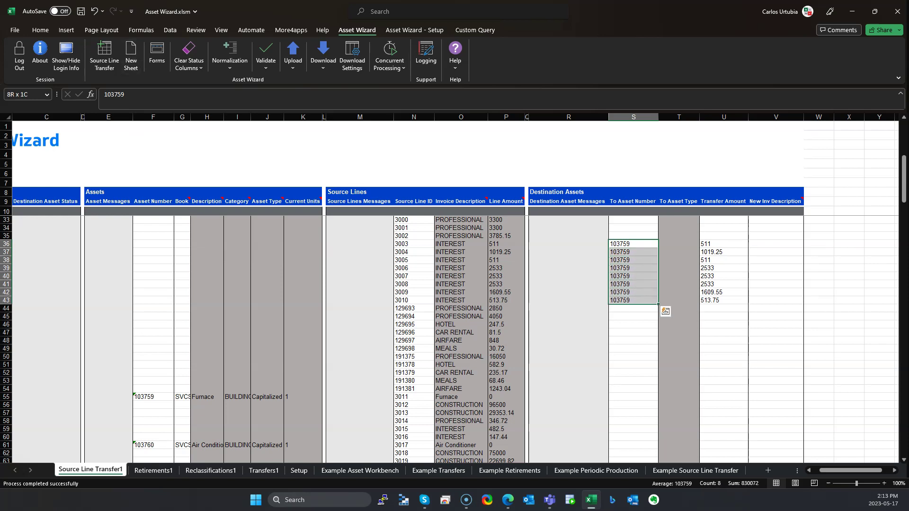
pyautogui.click(293, 62)
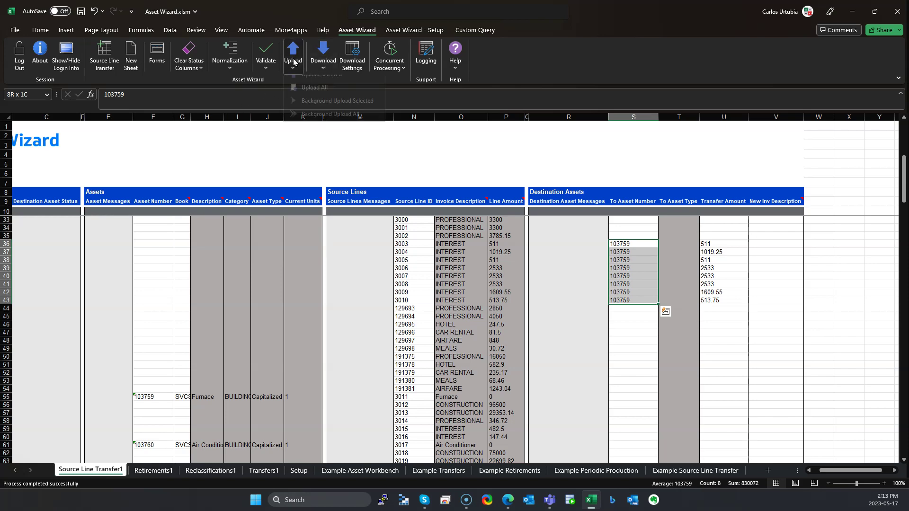
pyautogui.click(307, 80)
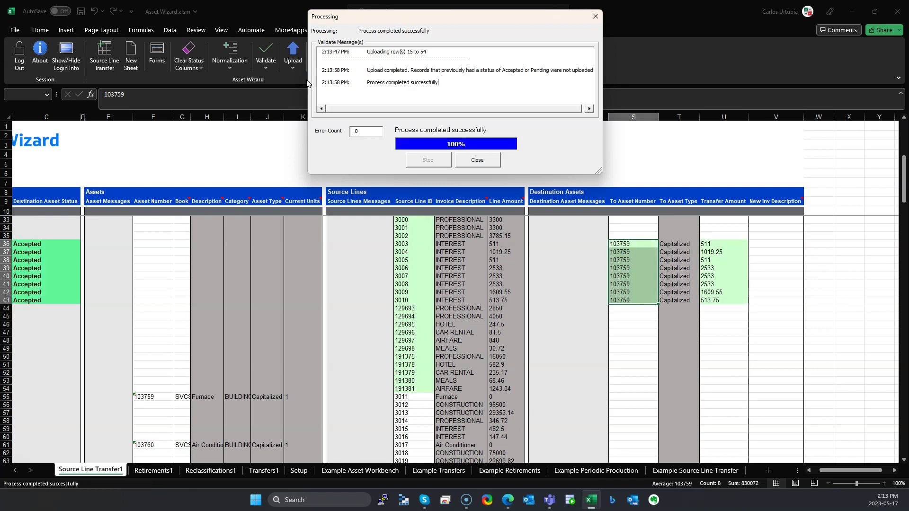
pyautogui.click(486, 164)
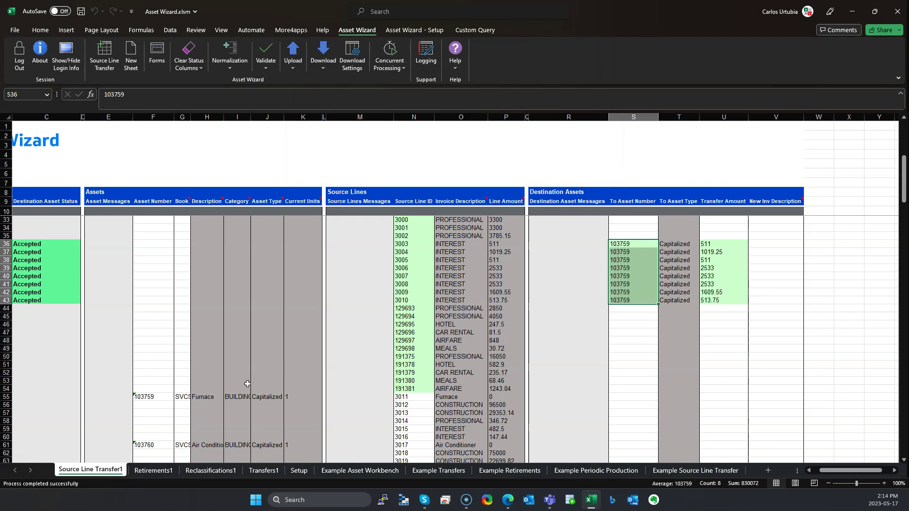
# - Copy the Furnace asset's number from F55 into the Asset Number column at F79, beneath the downloaded data
pyautogui.click(143, 399)
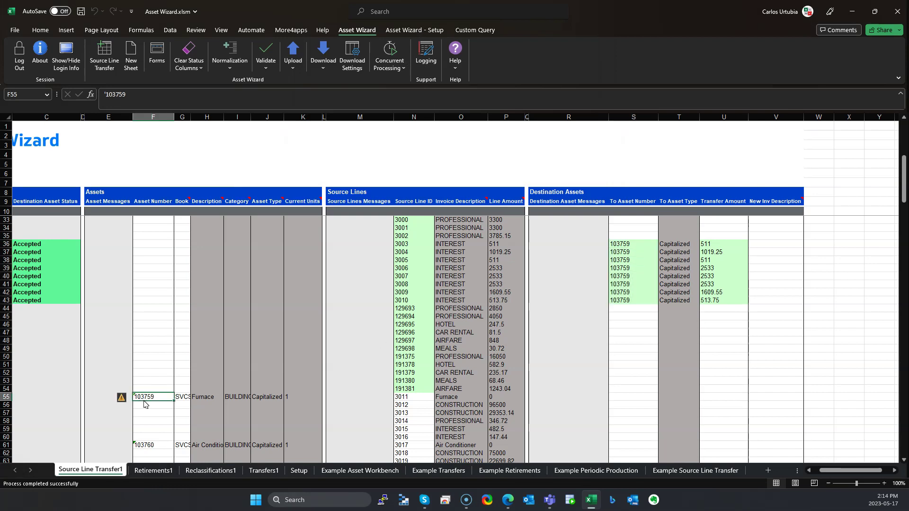
pyautogui.hotkey('ctrl', 'c')
pyautogui.press('Right')
pyautogui.press('Right')
pyautogui.press('Right')
pyautogui.press('Right')
pyautogui.press('Right')
pyautogui.press('Right')
pyautogui.press('Right')
pyautogui.press('Right')
pyautogui.press('Right')
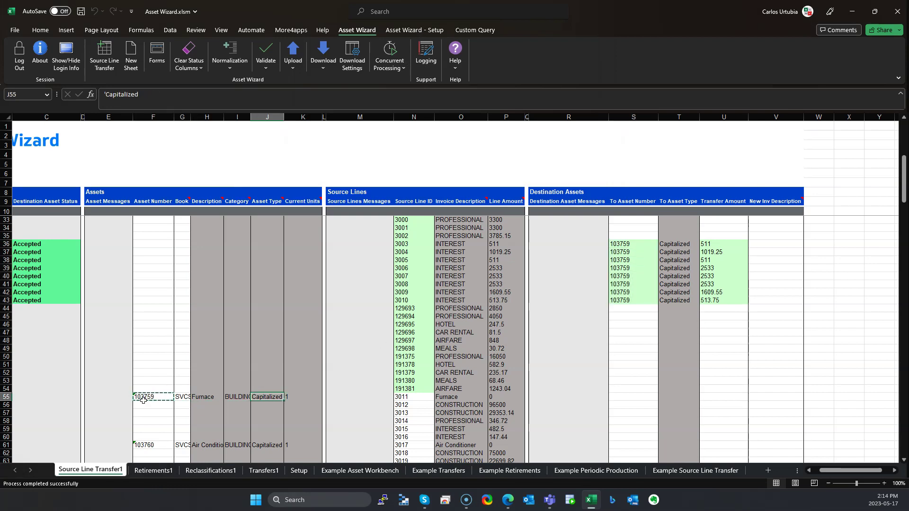
pyautogui.hotkey('ctrl', 'Down')
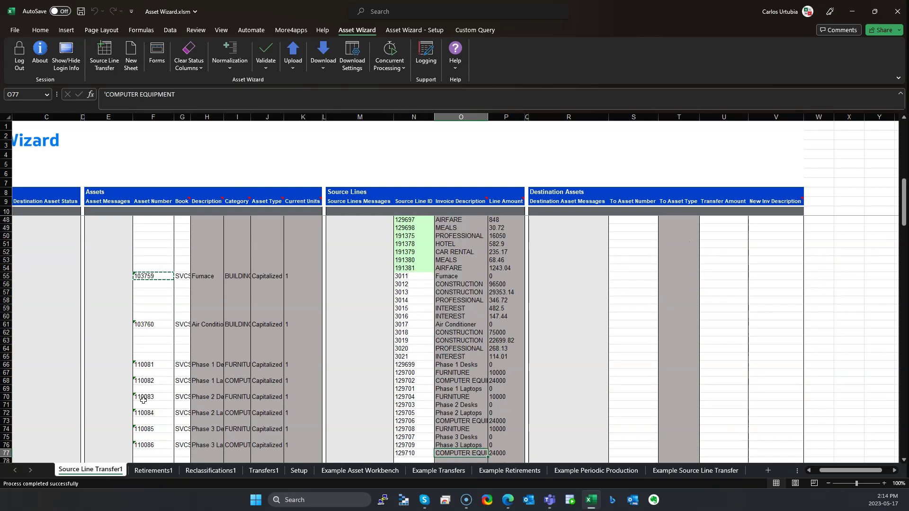
pyautogui.press('Down')
pyautogui.press('Left')
pyautogui.press('Left')
pyautogui.press('Left')
pyautogui.press('Left')
pyautogui.press('Left')
pyautogui.press('Left')
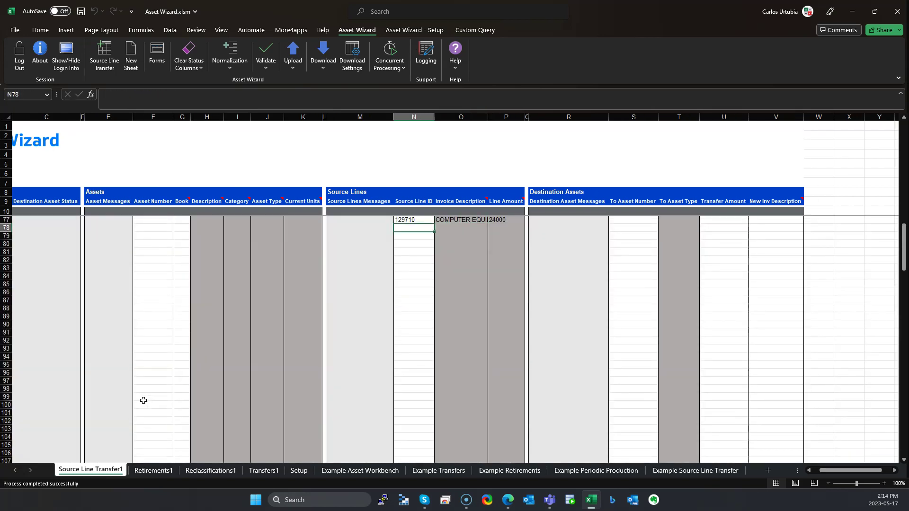
pyautogui.press('Left')
pyautogui.press('Left')
pyautogui.press('Left')
pyautogui.press('Down')
pyautogui.hotkey('ctrl', 'v')
# - Download the asset and its source lines using the sheet criteria in row 79, and clear the download criteria
pyautogui.click(324, 59)
pyautogui.click(338, 94)
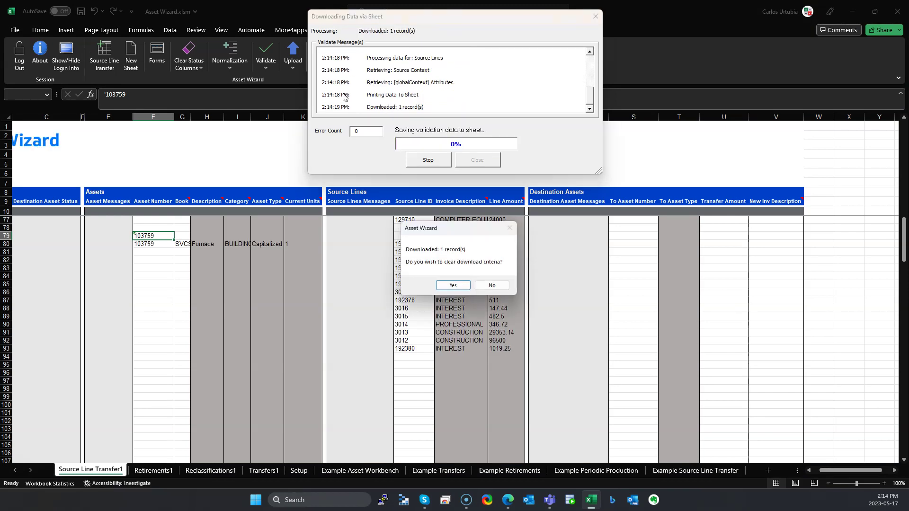
pyautogui.click(455, 286)
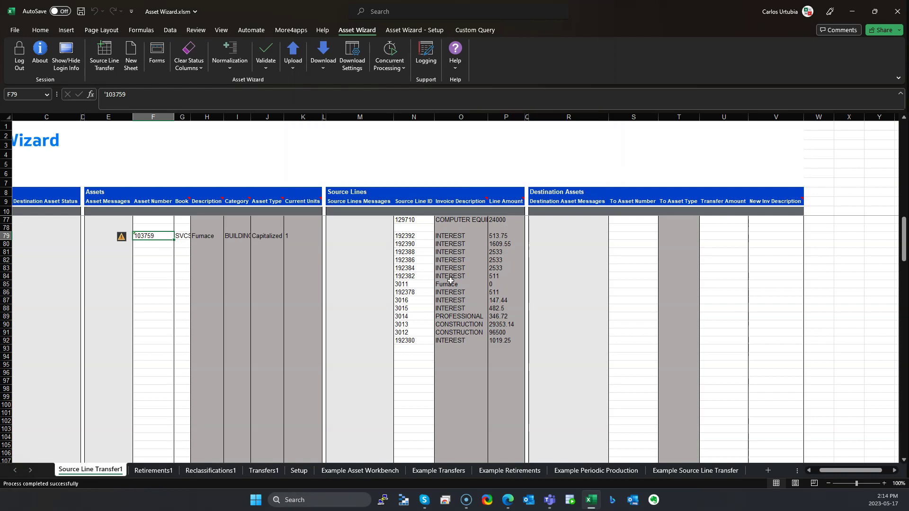